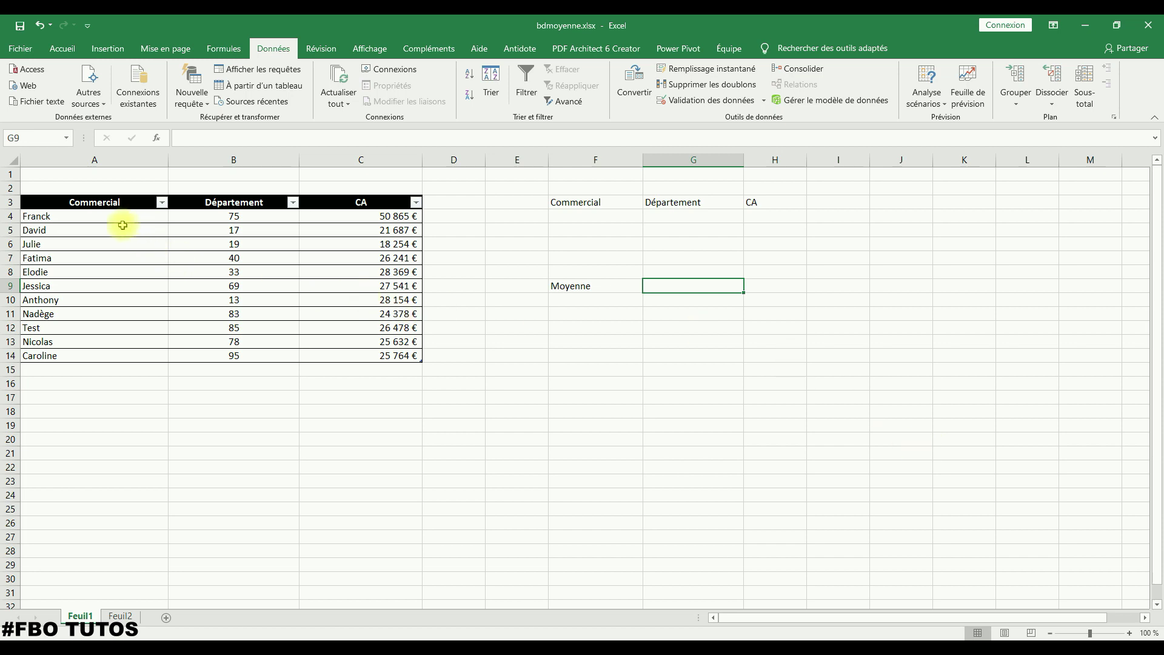
Examine the sales table in A3:C14, the criteria headings in F3:H3 and the Moyenne label in F9
drag(57, 202, 368, 354)
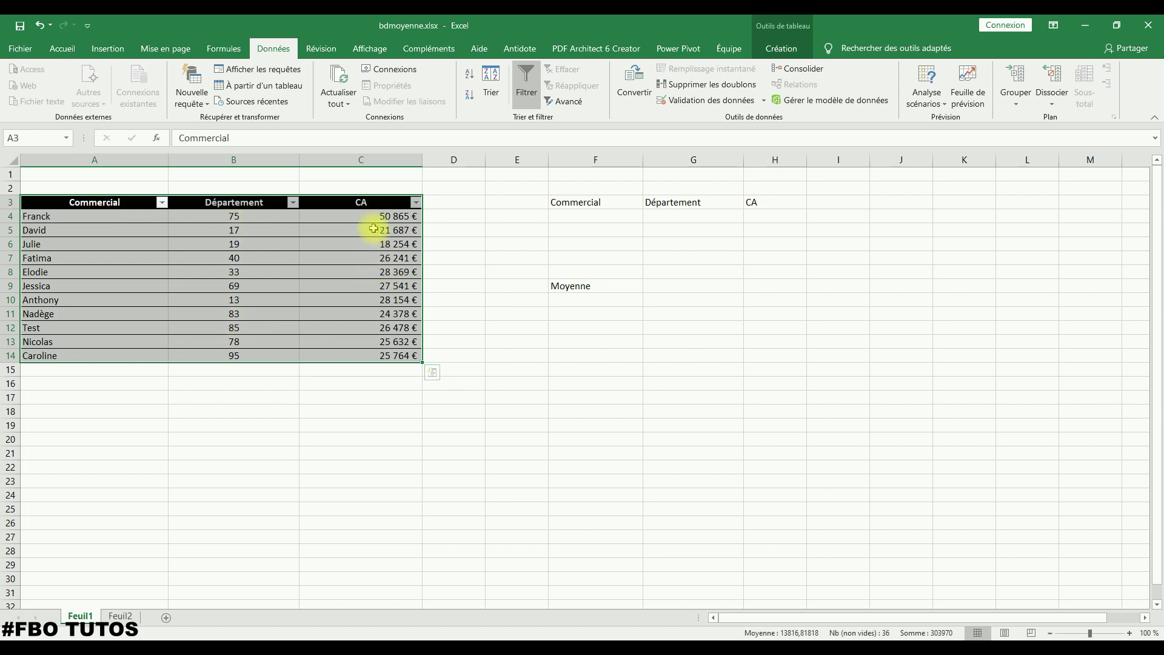
click(489, 218)
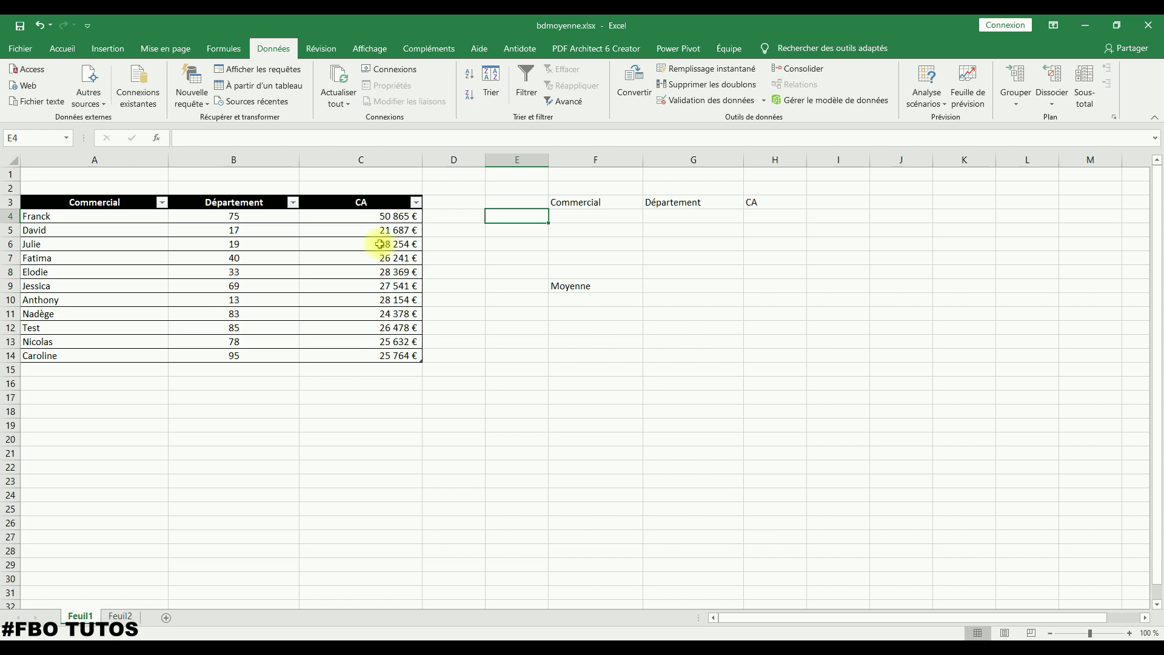
click(363, 217)
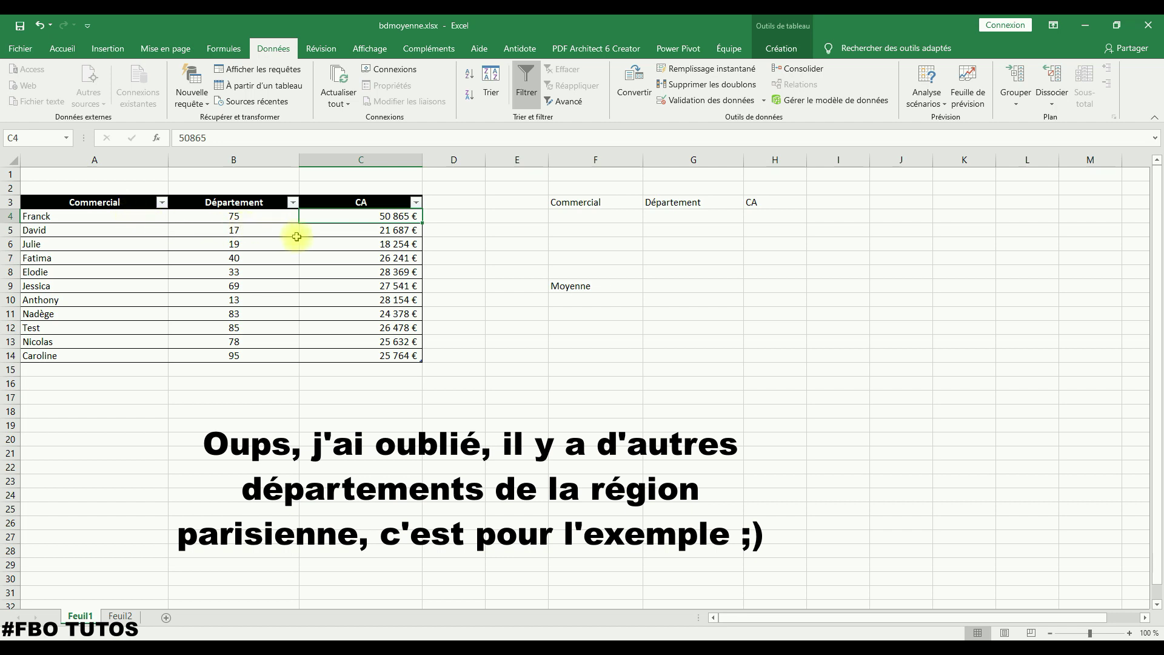
drag(81, 231, 348, 355)
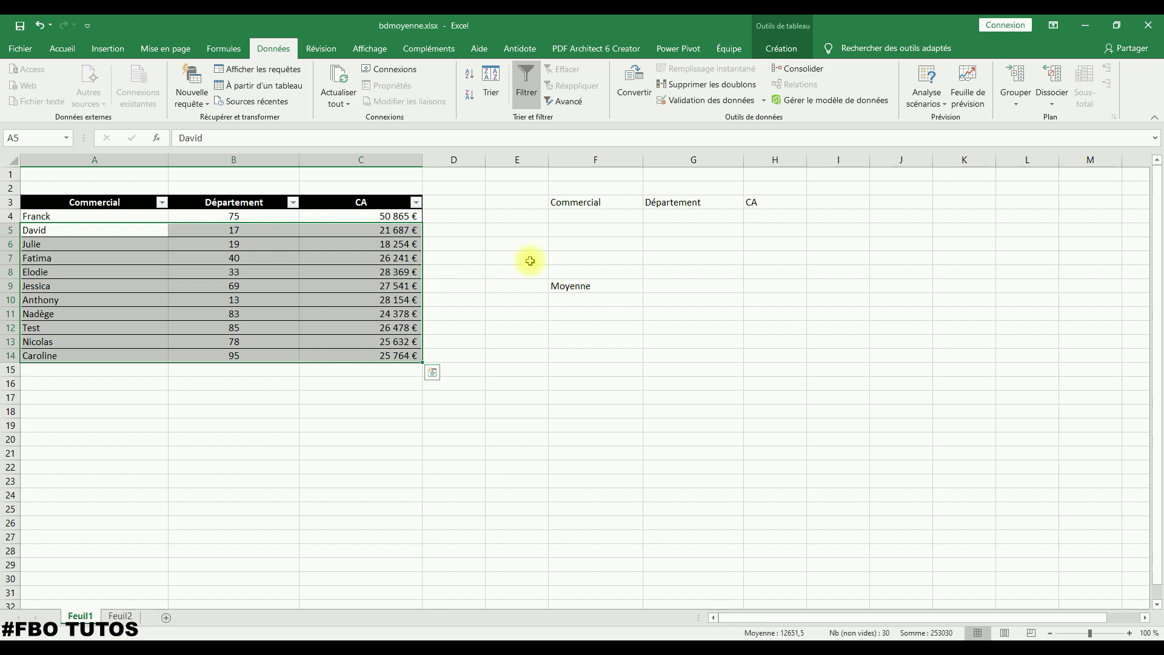
click(554, 254)
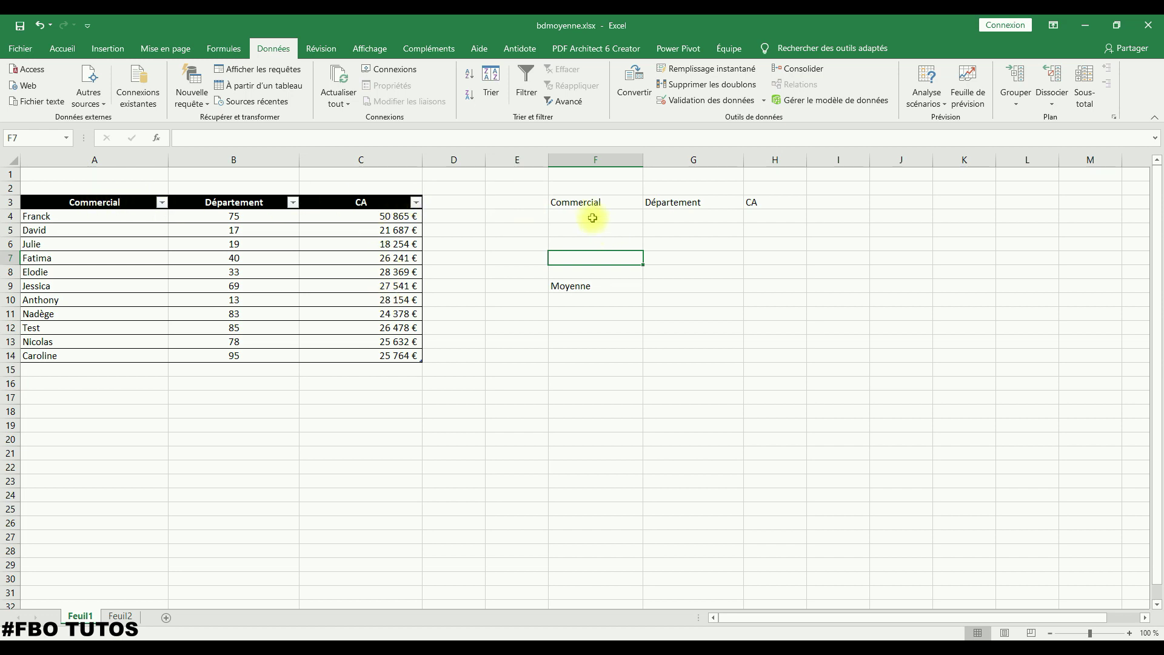
drag(591, 204, 750, 200)
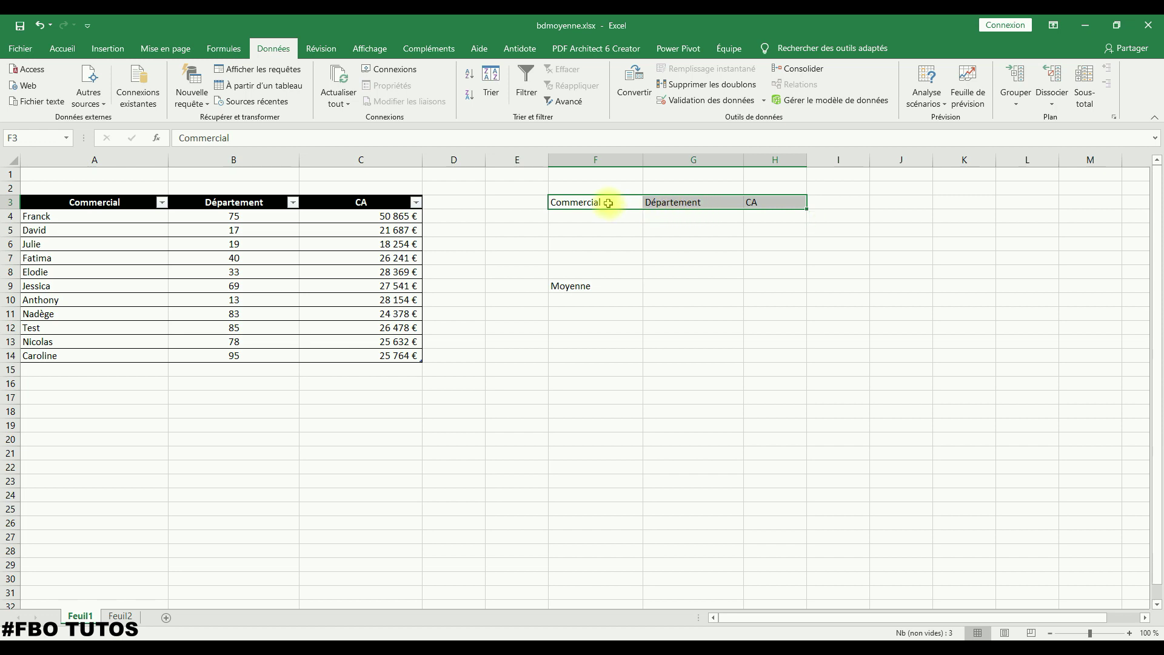
click(593, 285)
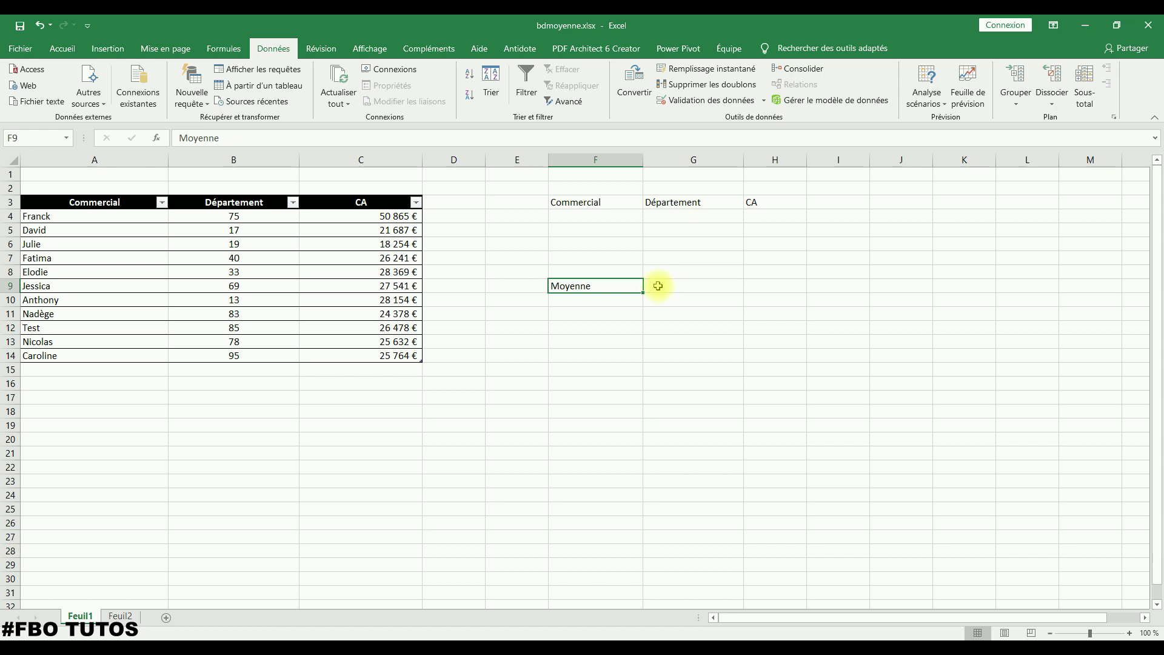
Enter the formula =BDMOYENNE(Tableau4[#Tout];H3;F3:H4) in G9, averaging the CA field over the whole table with the criteria range
double_click(657, 285)
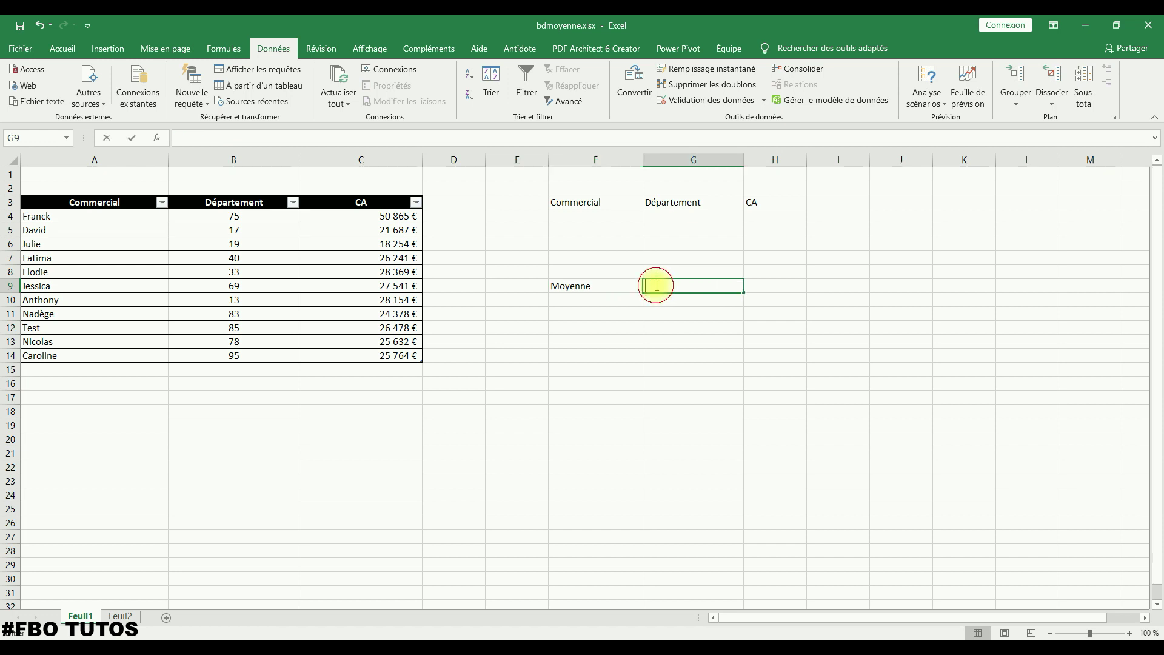
text(=)
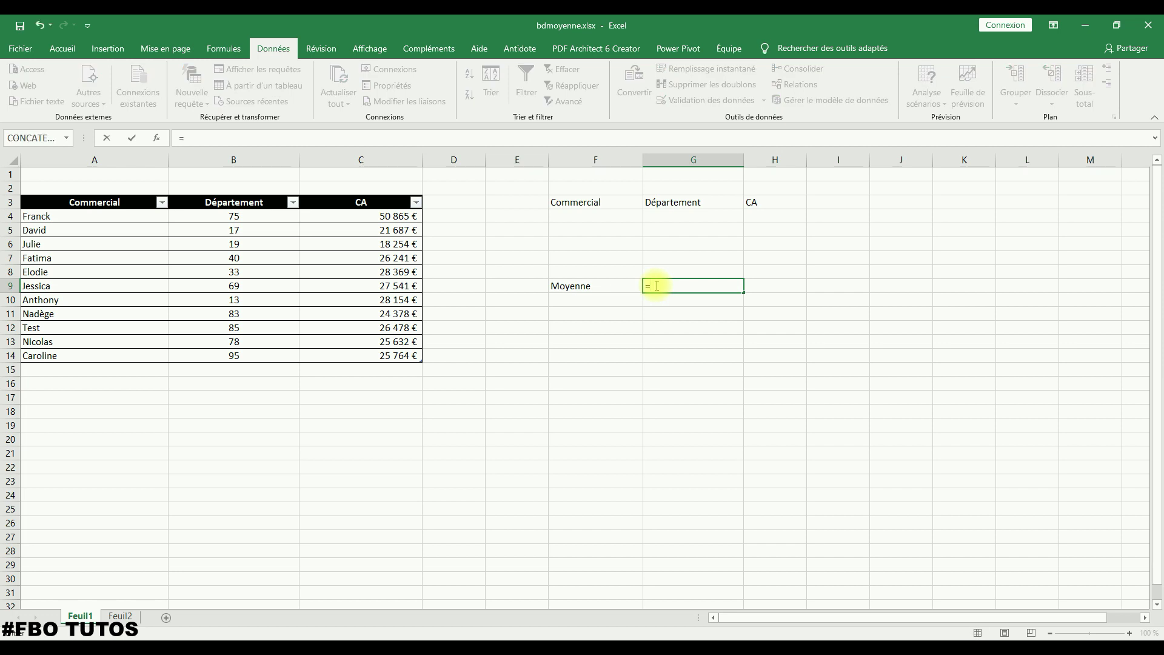
text(BD)
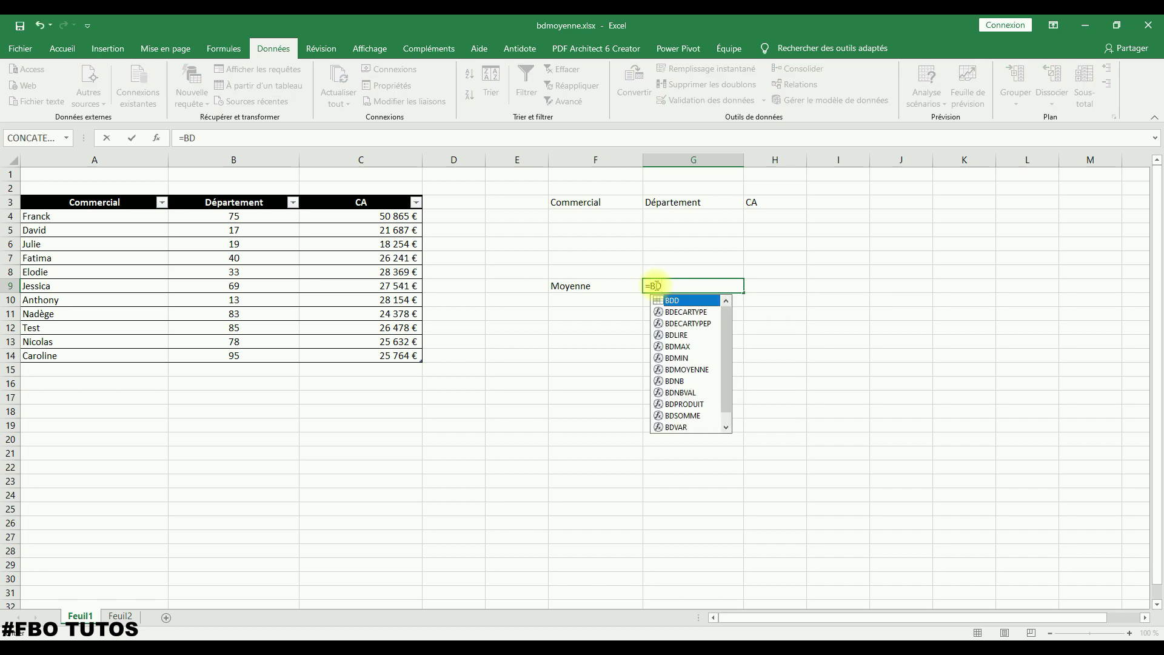
text(MOYENNE)
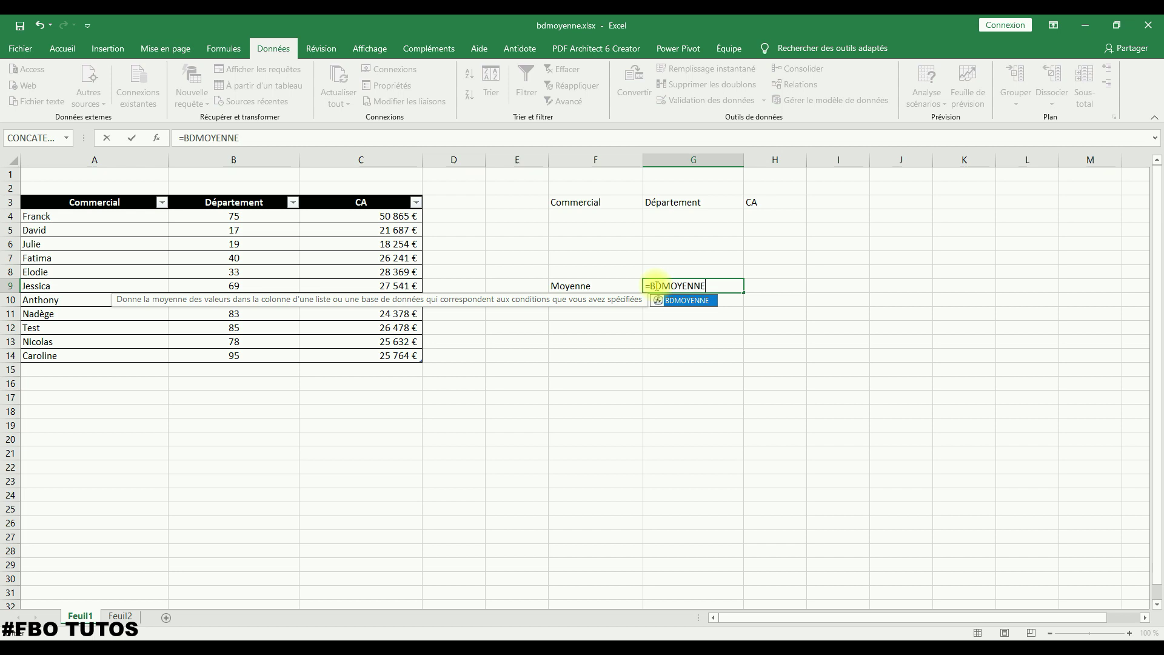
text(()
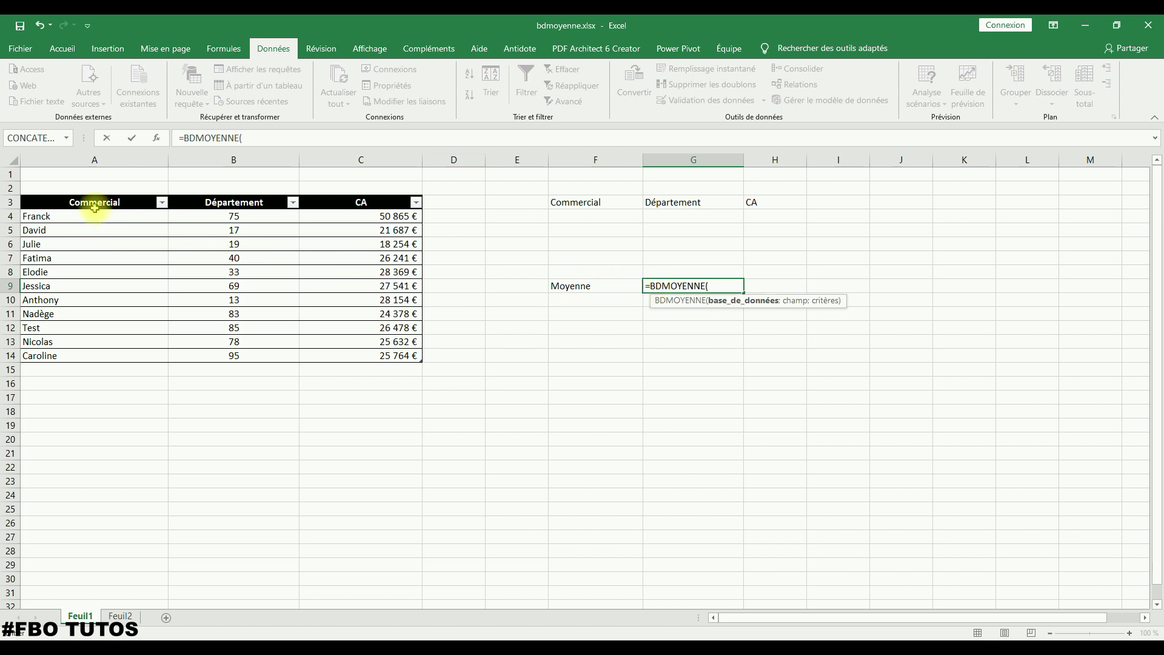
drag(94, 208, 348, 353)
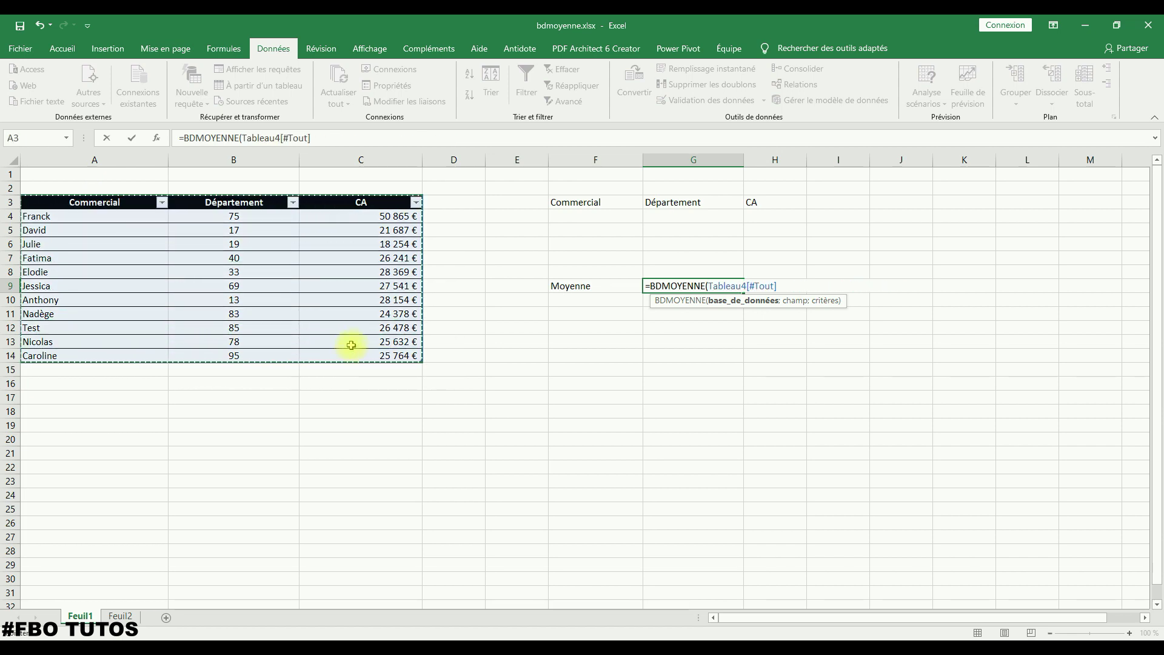
text(;)
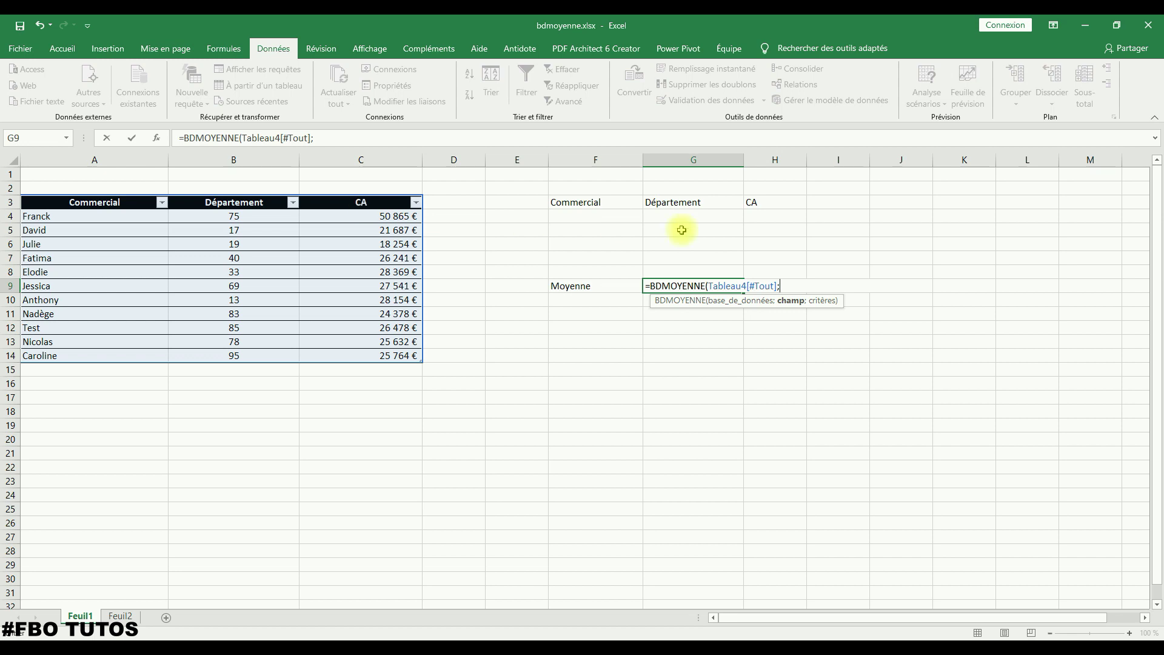
click(758, 204)
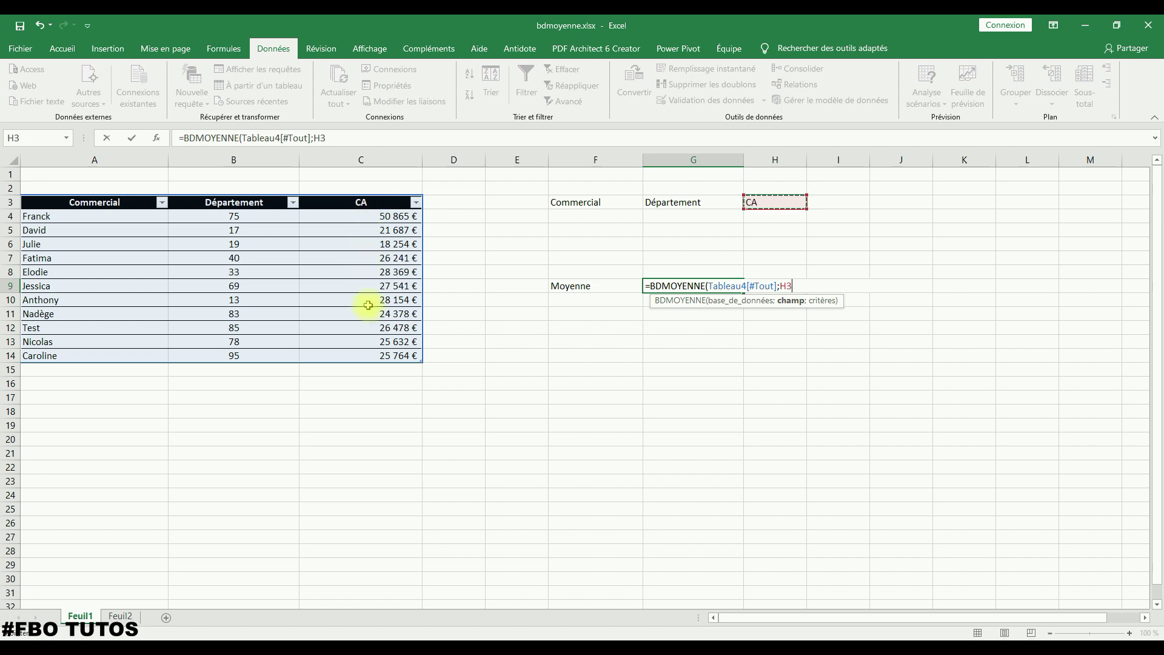
text(;)
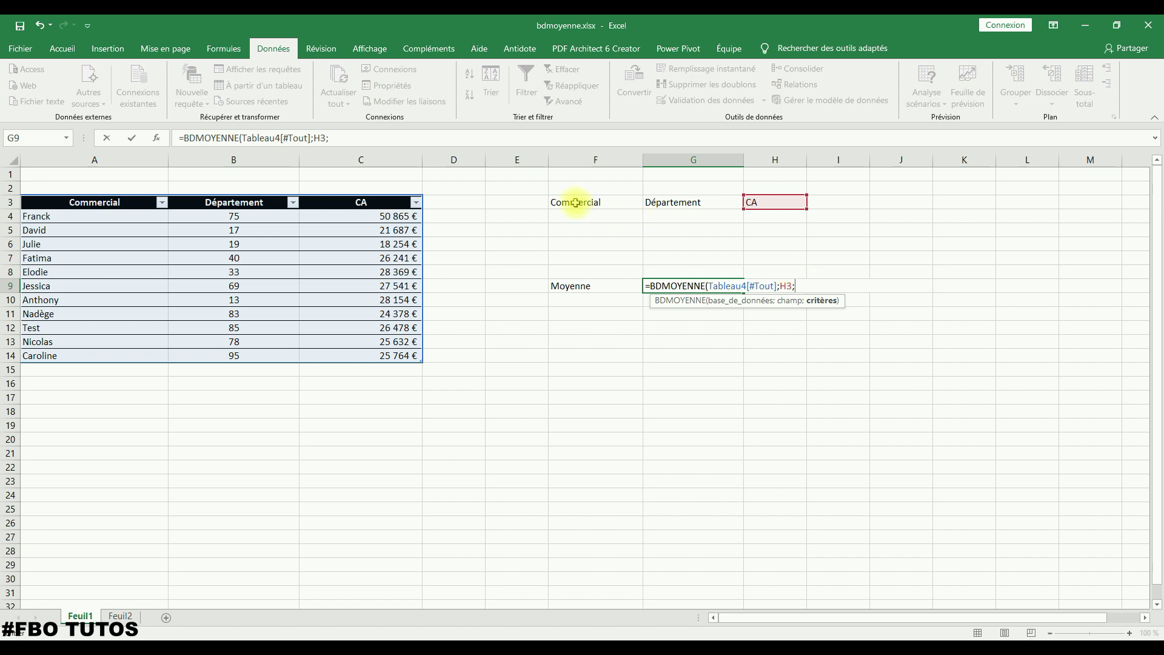
drag(575, 202, 674, 208)
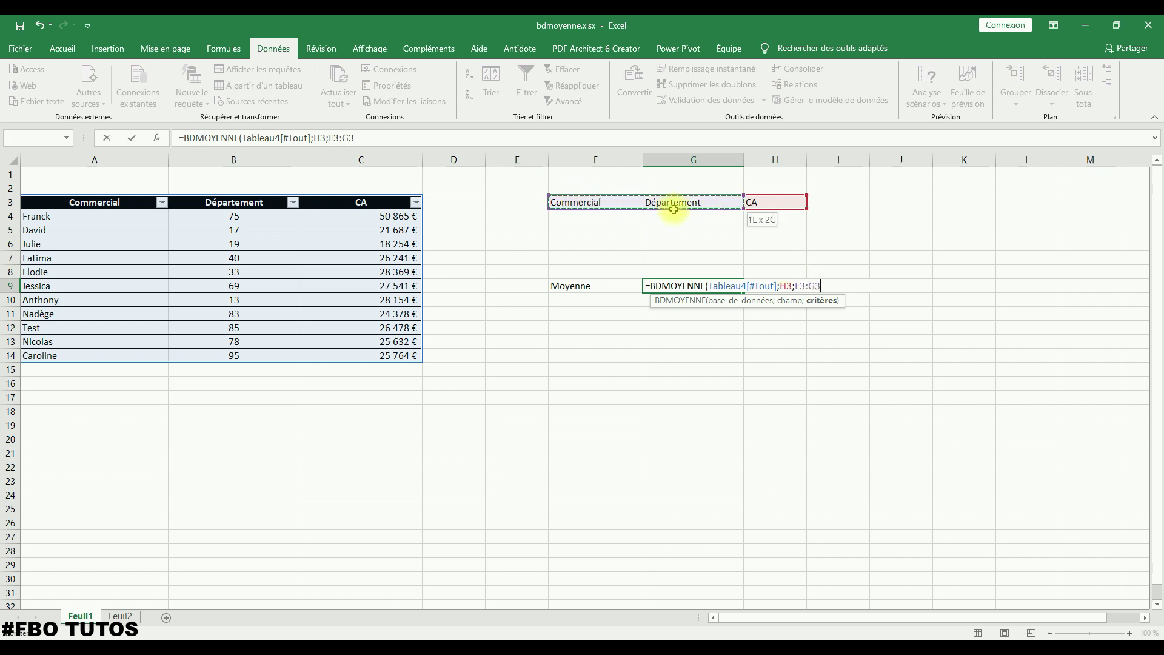
drag(752, 215, 765, 214)
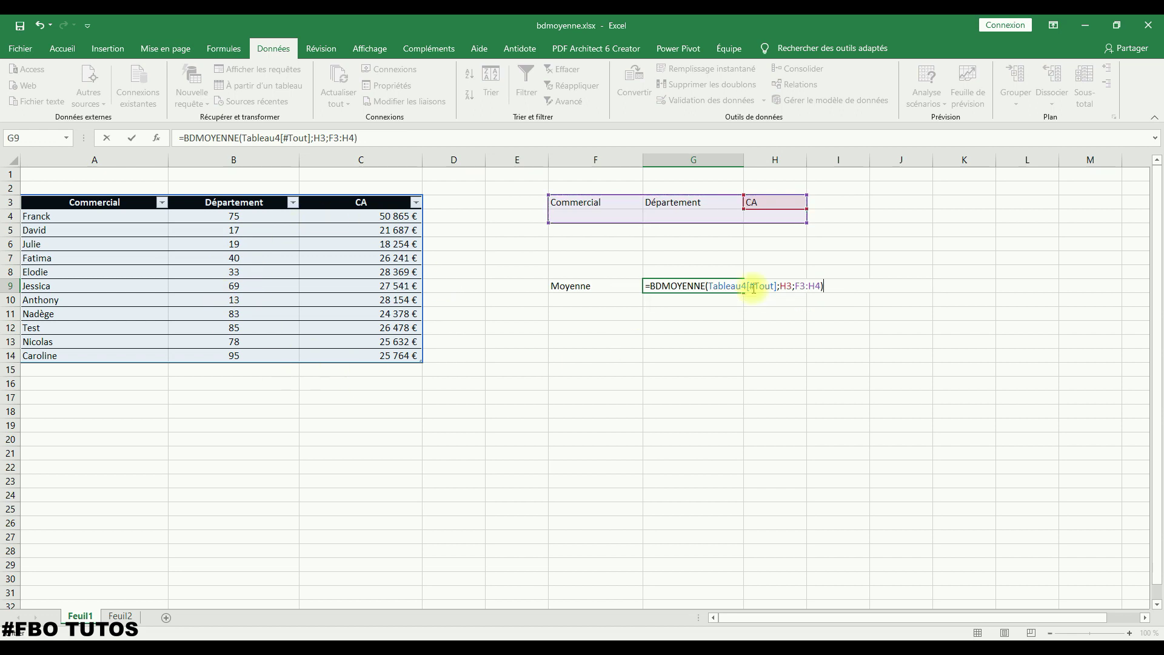
key(Return)
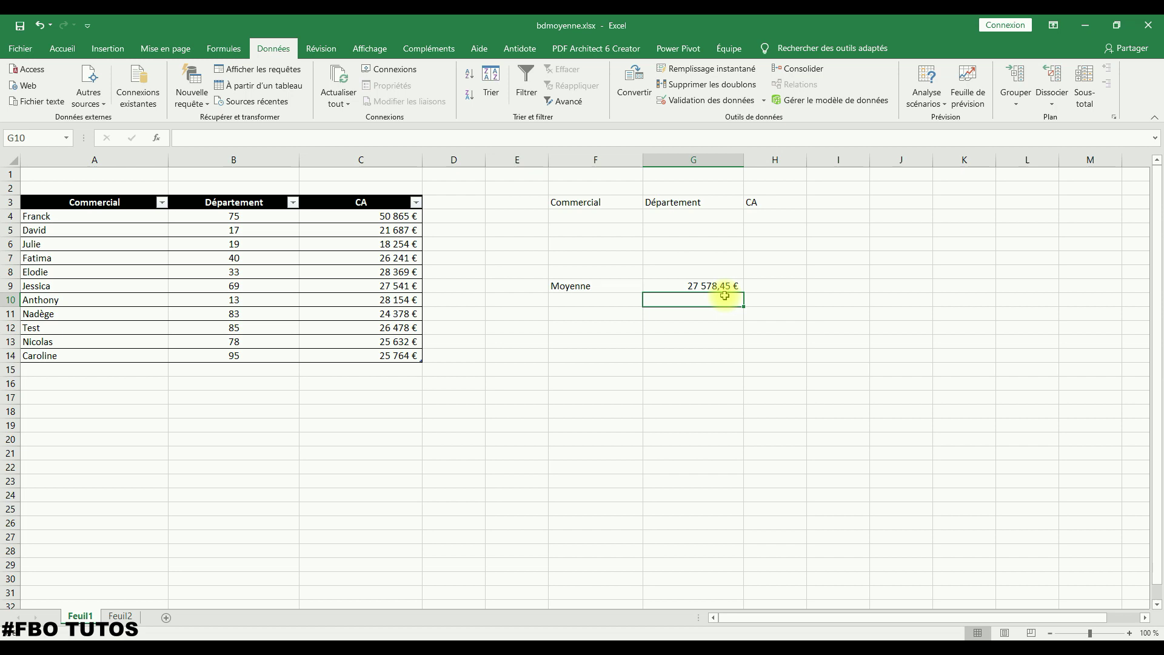
Enter <40000 as the CA criterion in H4 and check it against the average of C5:C14
double_click(761, 216)
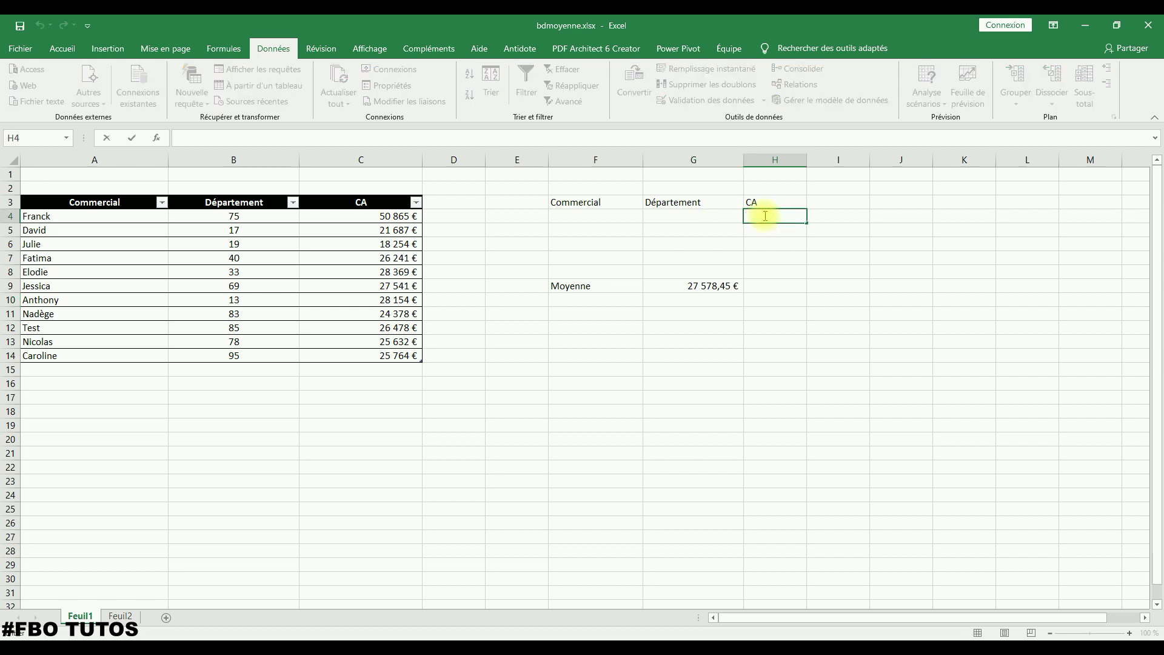
text(<)
text(40000)
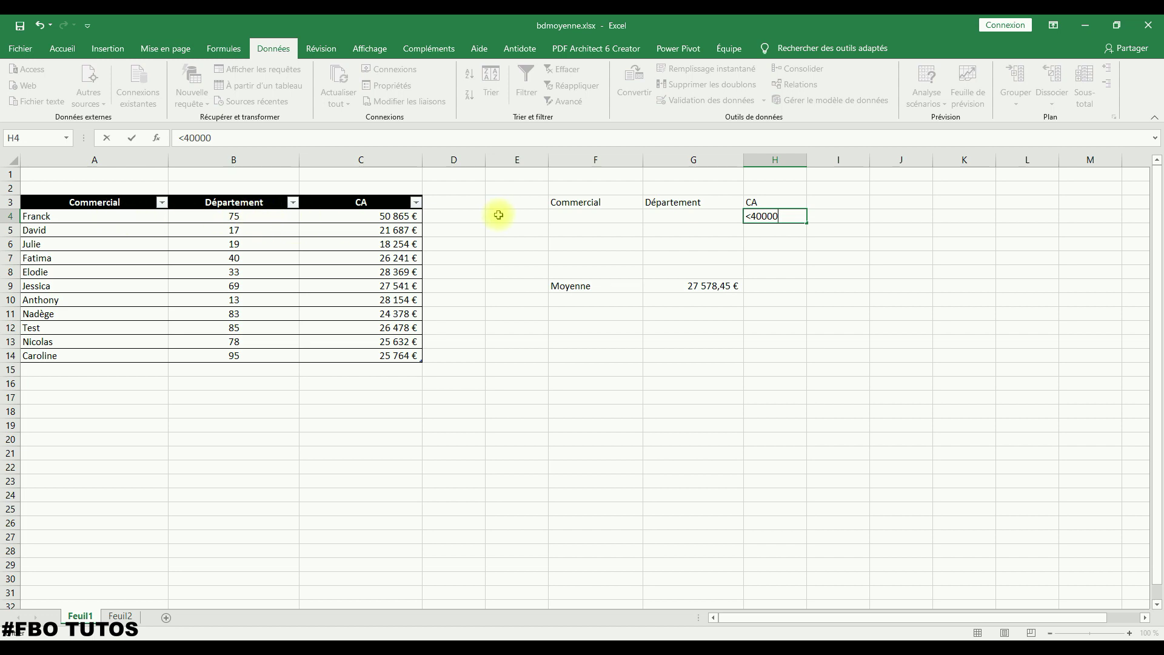
key(Return)
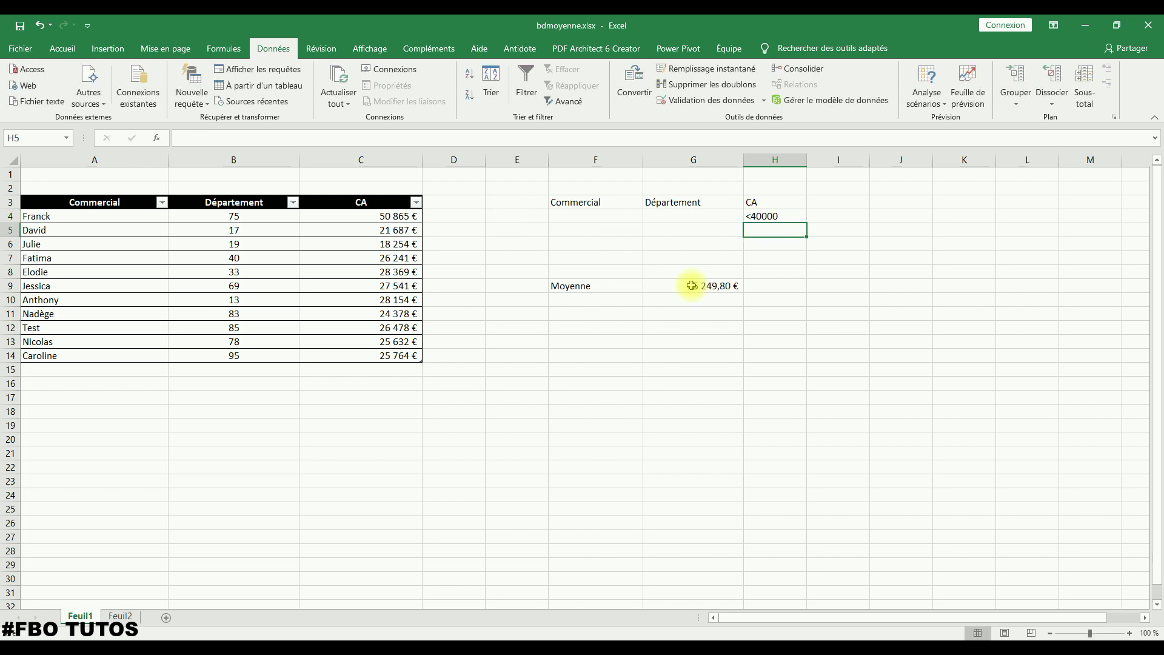
drag(398, 237, 403, 355)
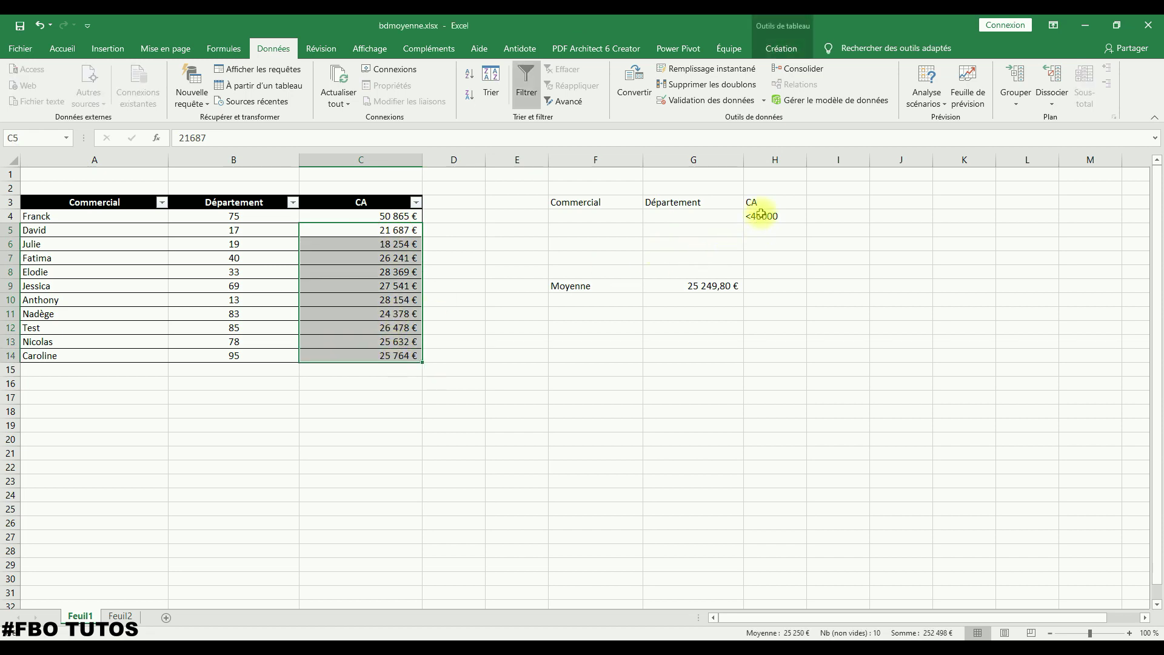
Change the CA criterion in H4 to <25000
double_click(761, 216)
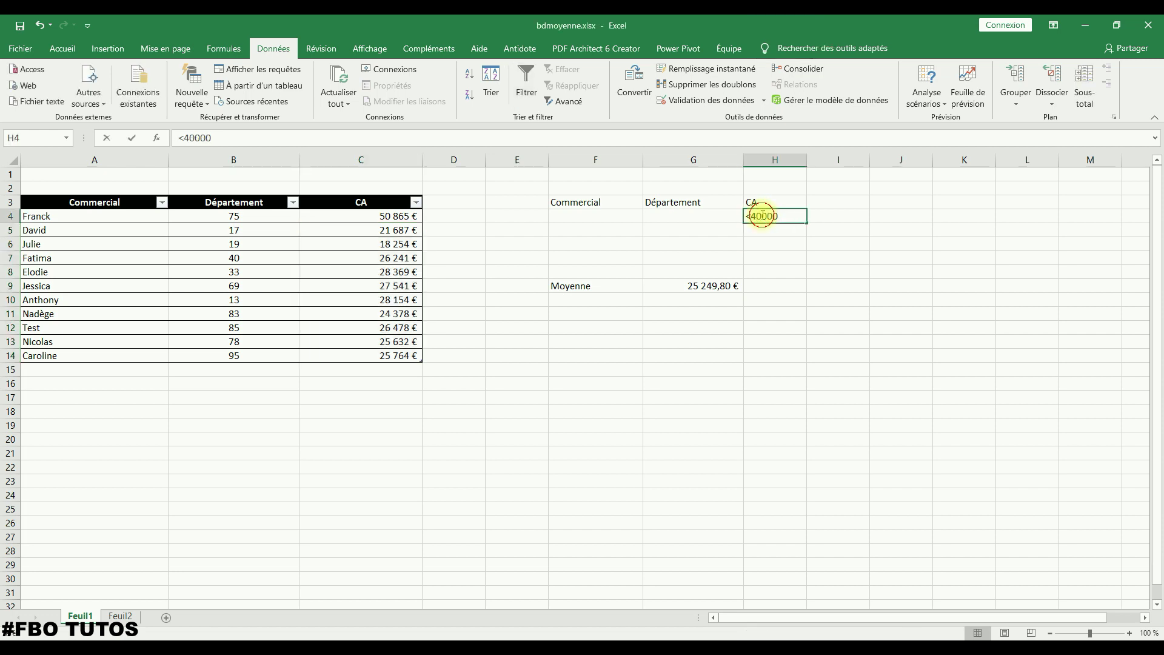
drag(782, 217, 754, 216)
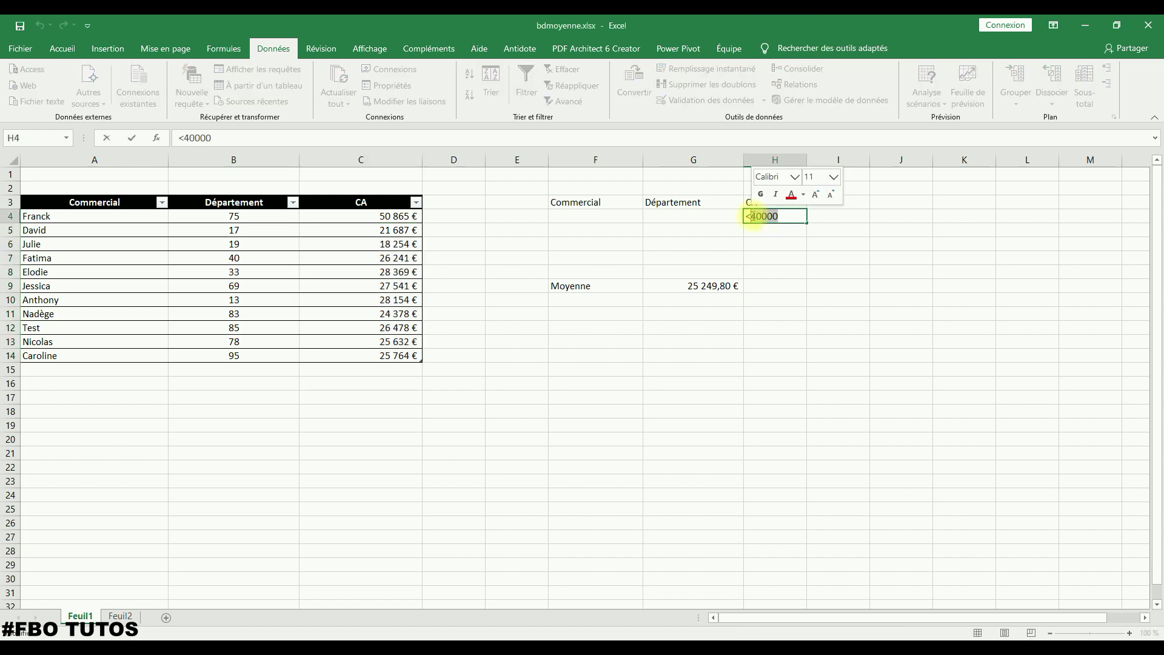
text(25)
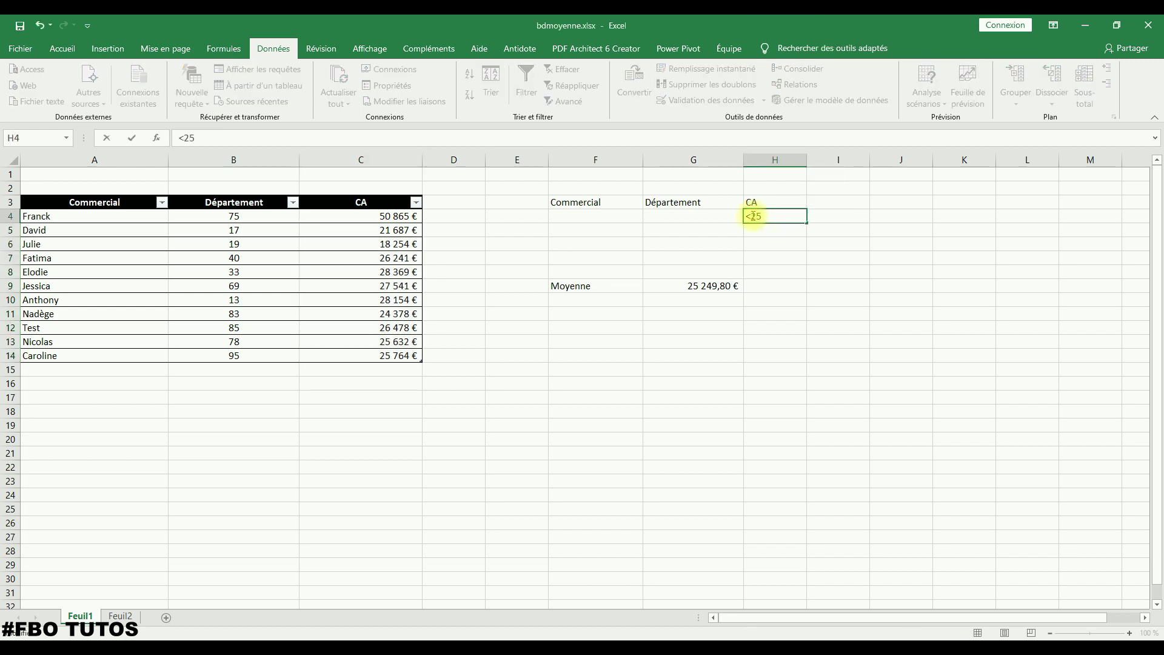
text(000)
key(Return)
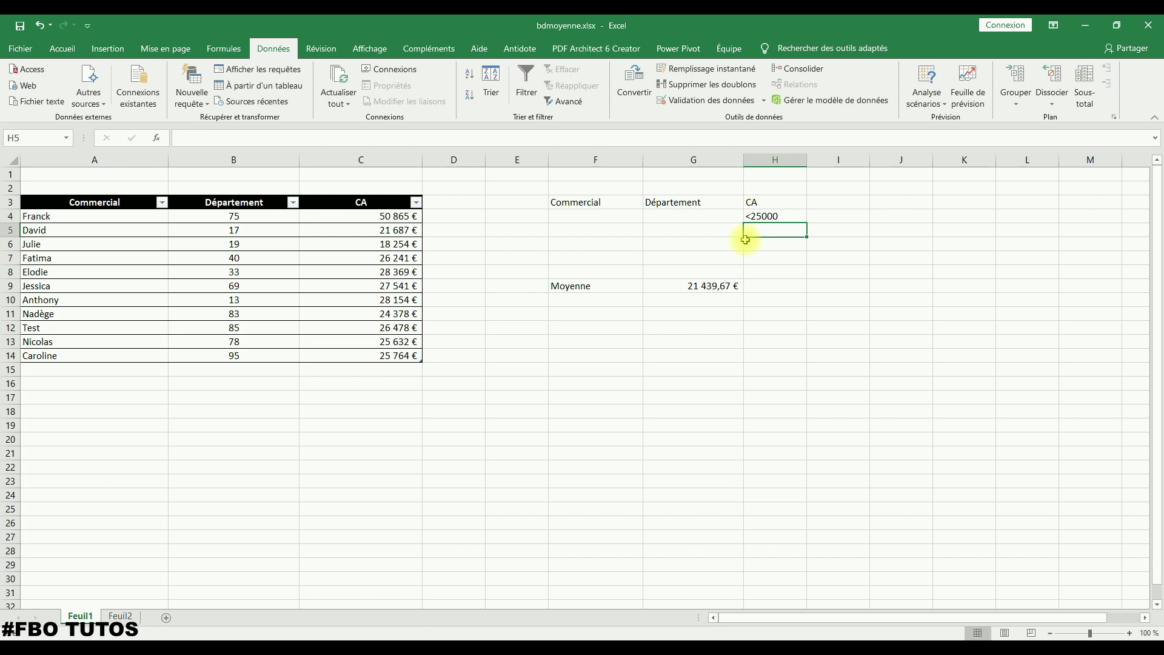
Set the CA criterion in H4 back to <40000
double_click(775, 217)
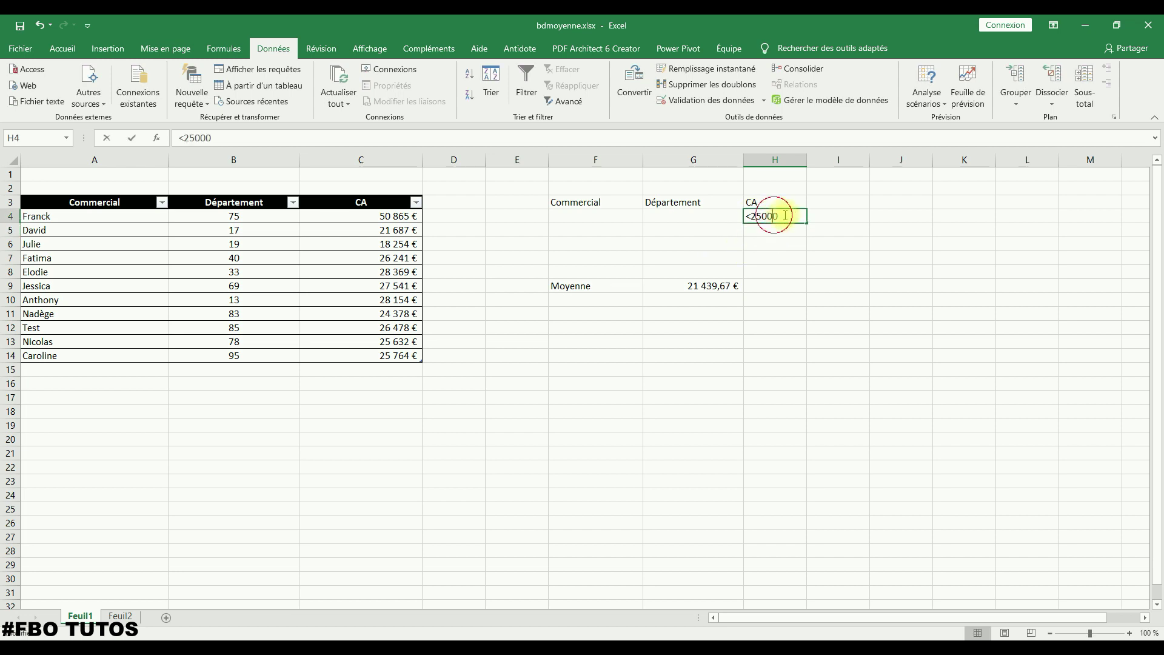
drag(781, 217, 752, 216)
text(40000)
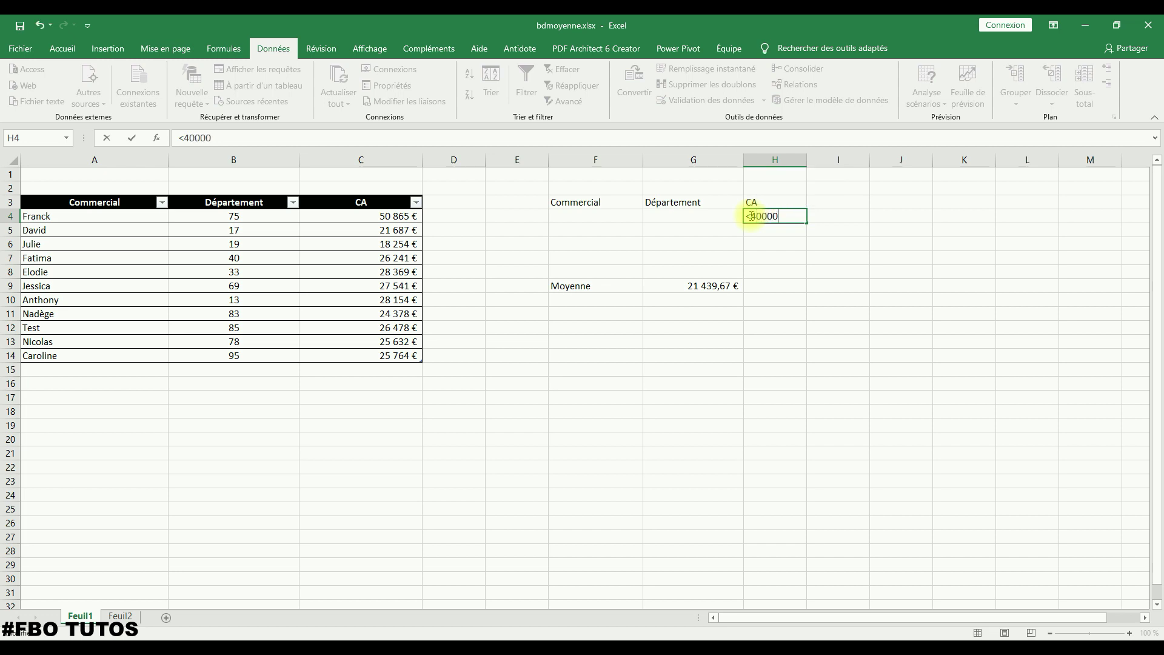
key(Return)
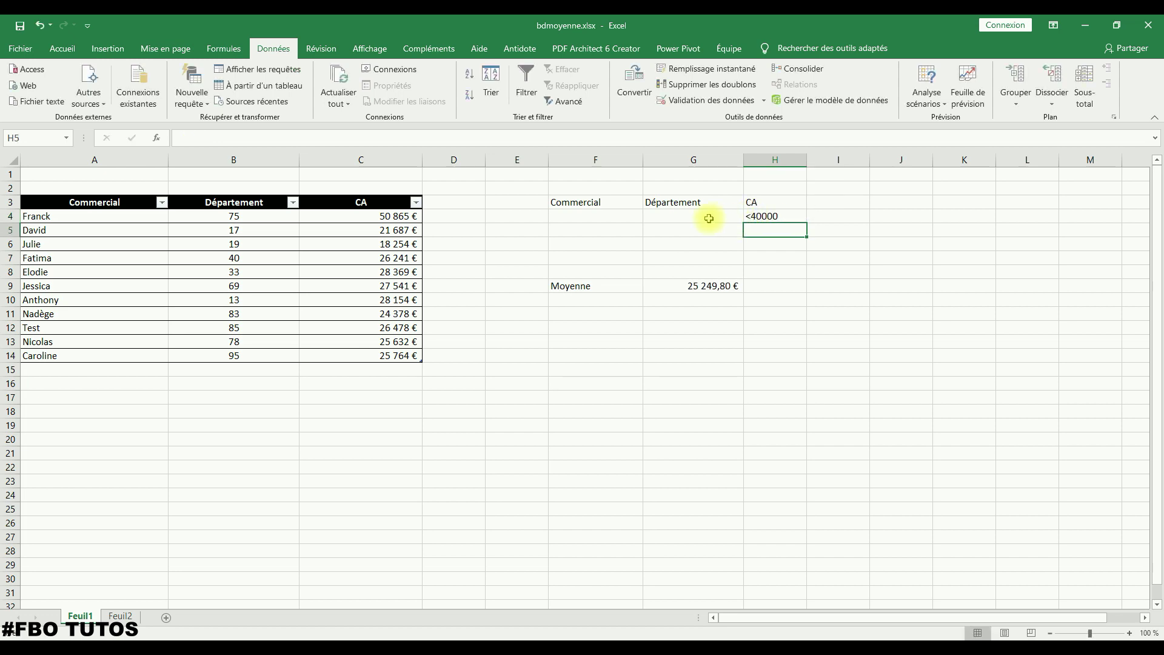
Add >50 as the Département criterion in G4
click(671, 214)
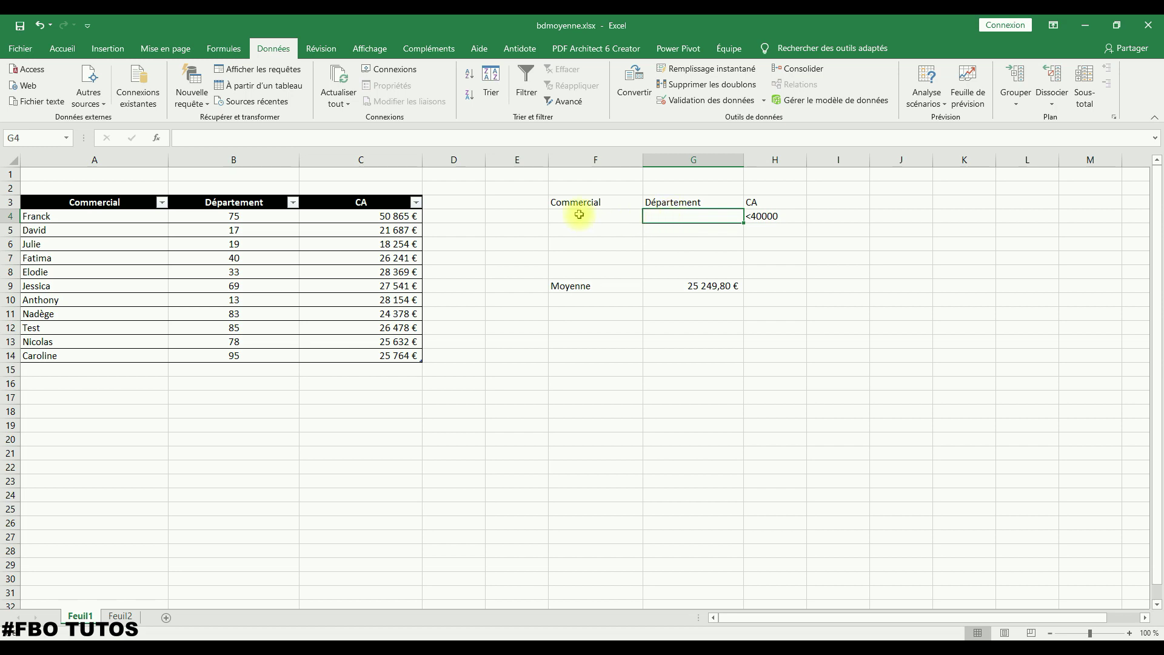
double_click(717, 217)
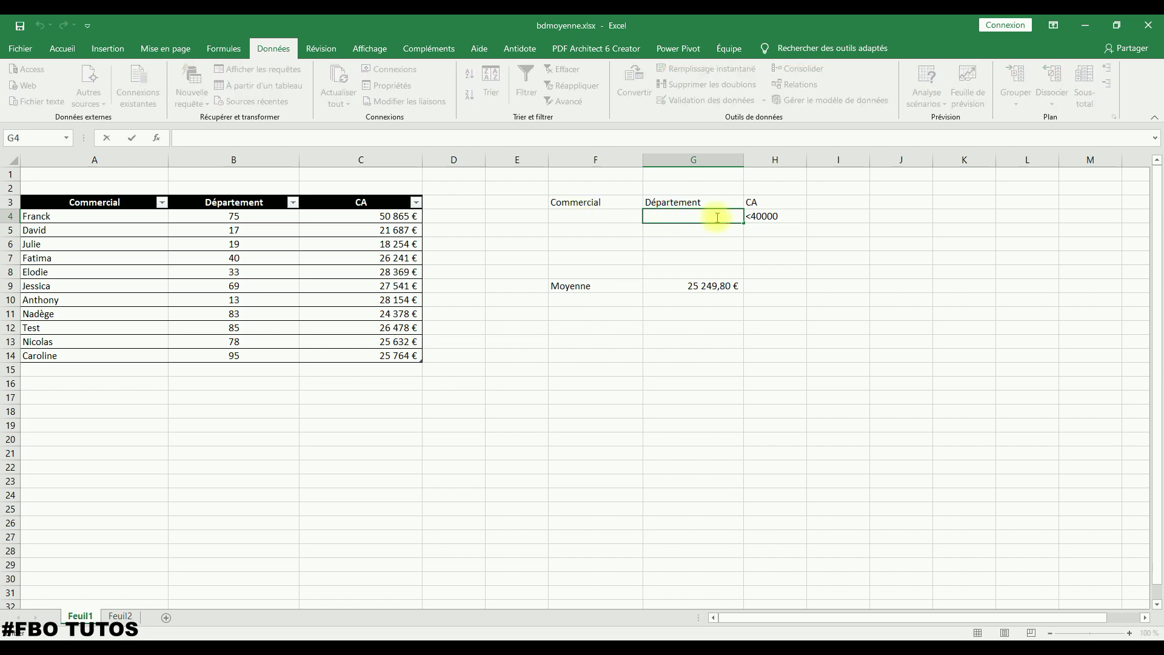
text(=)
key(BackSpace)
text(>50)
key(Return)
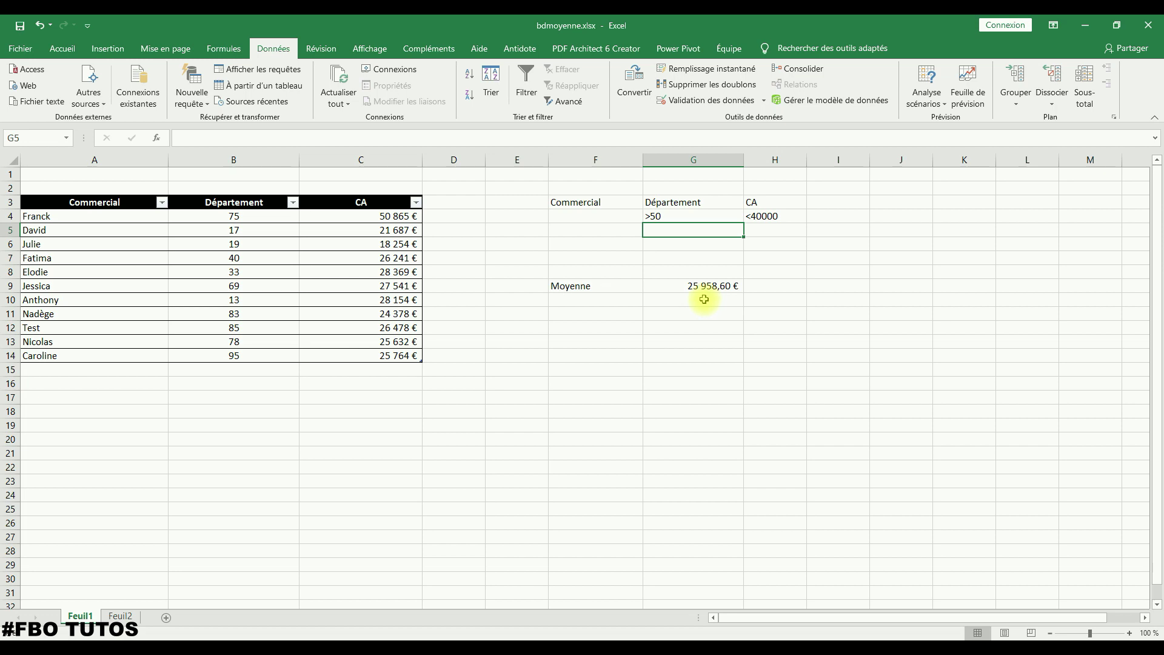
Replace the Département criterion in G4 with =69 and clear the CA criterion in H4
double_click(662, 216)
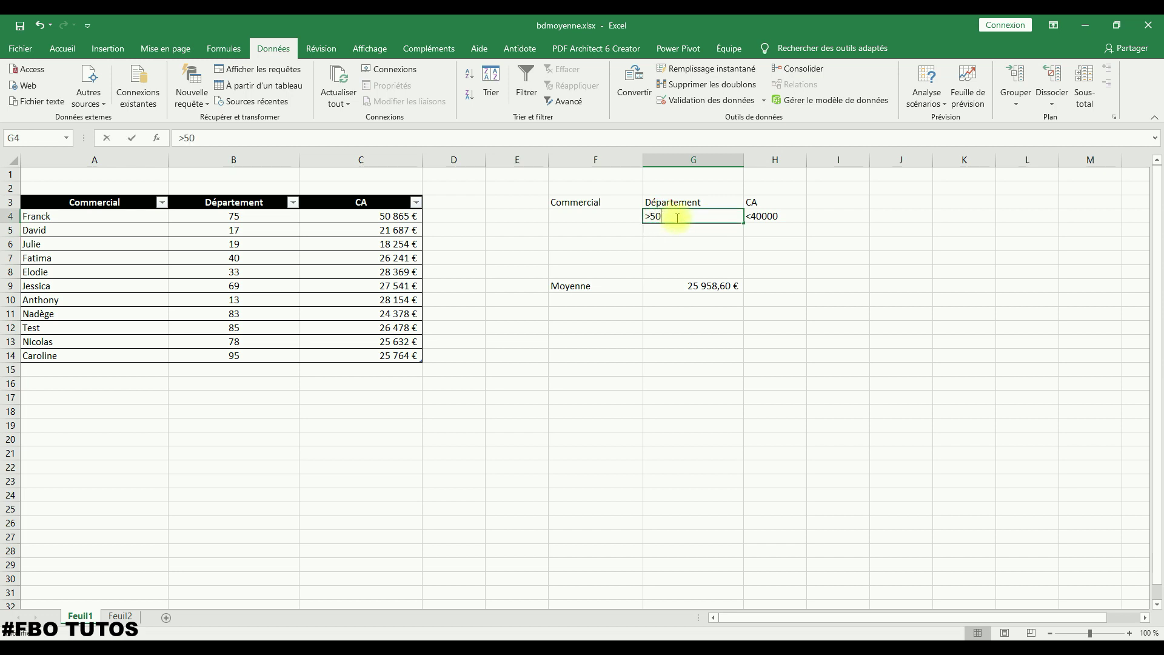
drag(680, 218, 630, 219)
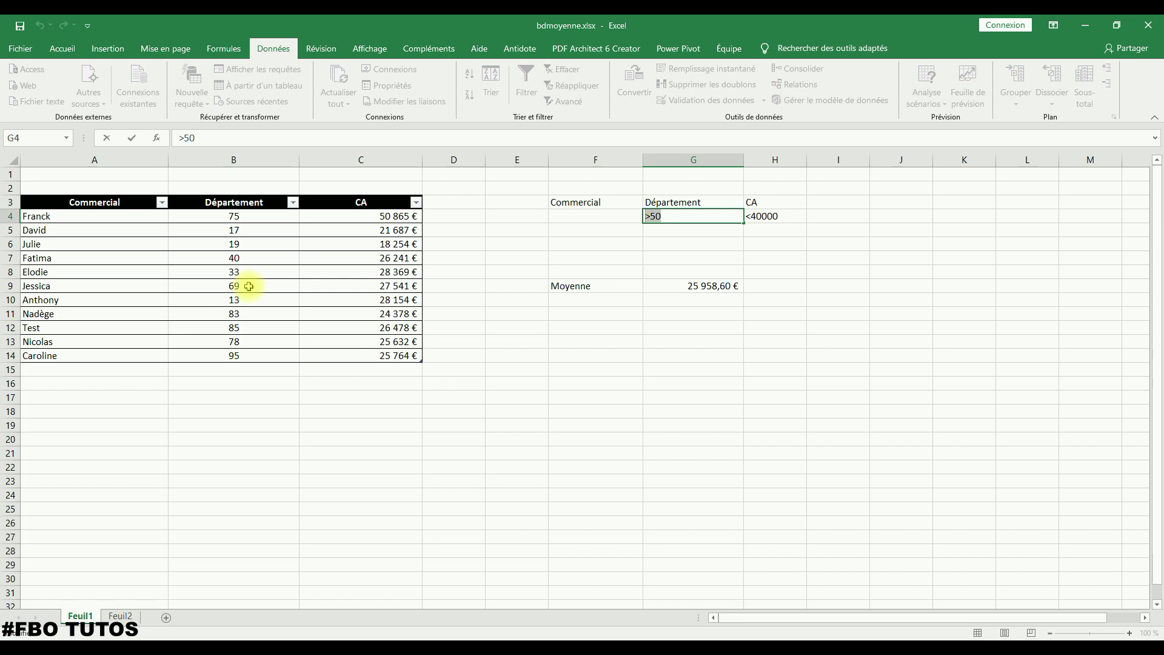
text(=69)
key(Return)
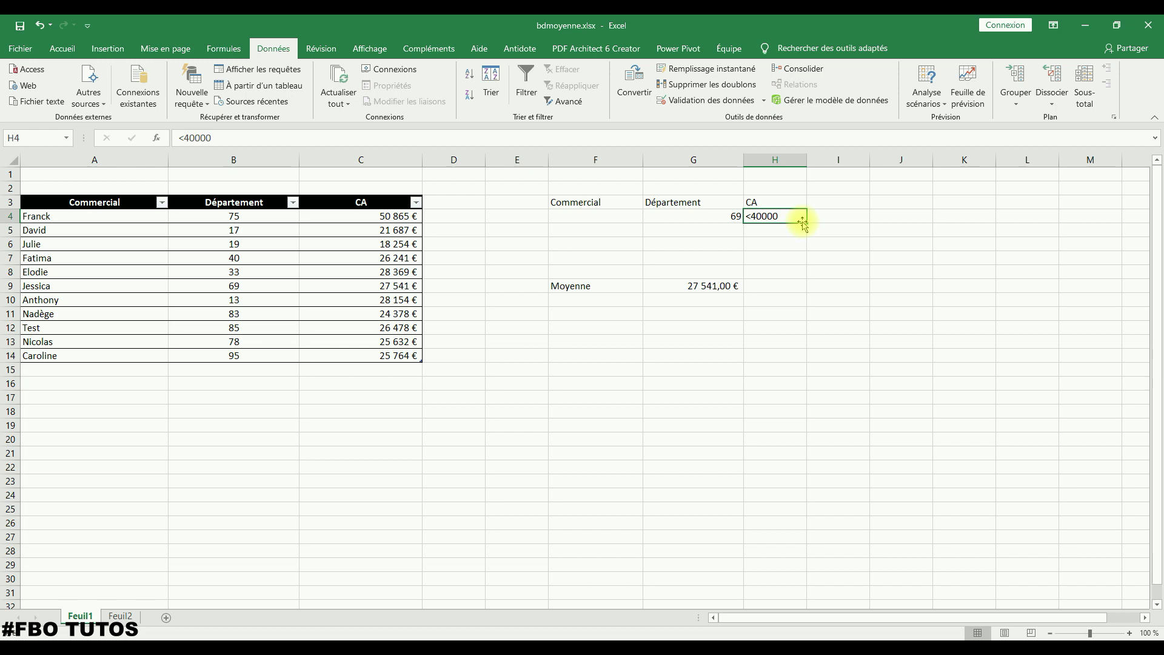
key(Delete)
key(Down)
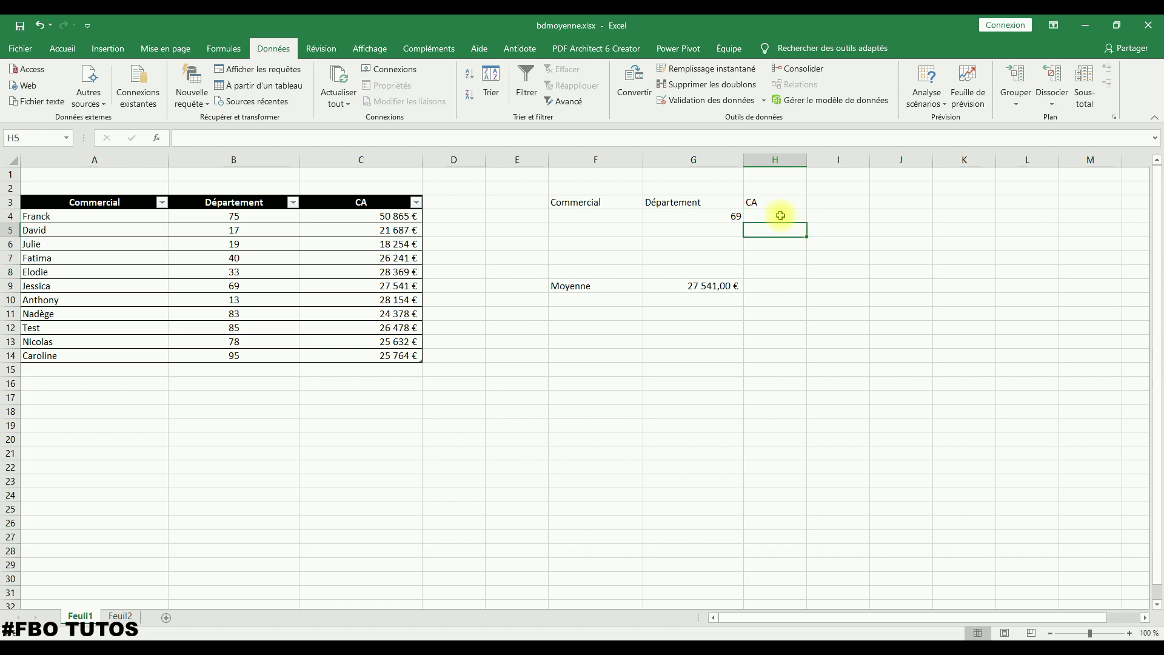